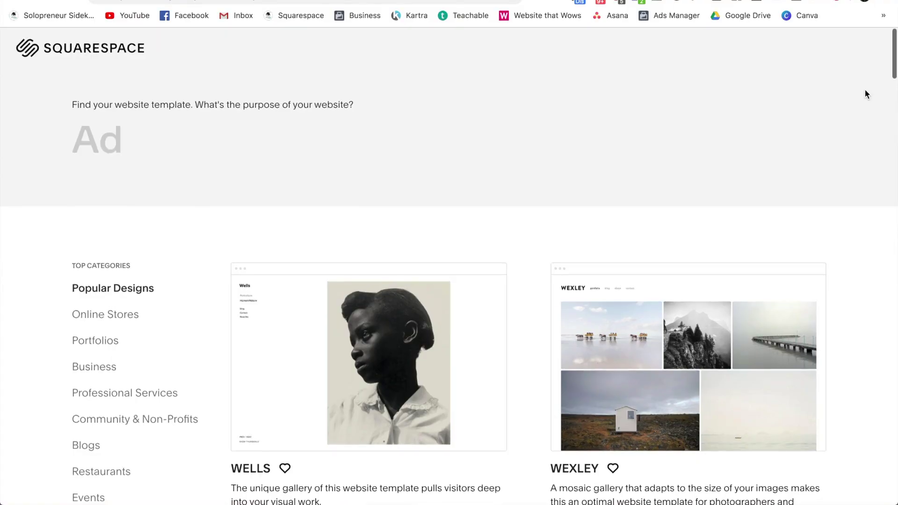
# Scroll down through the Impact template's 'Empower.' home page in the editor.
pyautogui.scroll(-1, 864, 91)
pyautogui.scroll(-4, 864, 99)
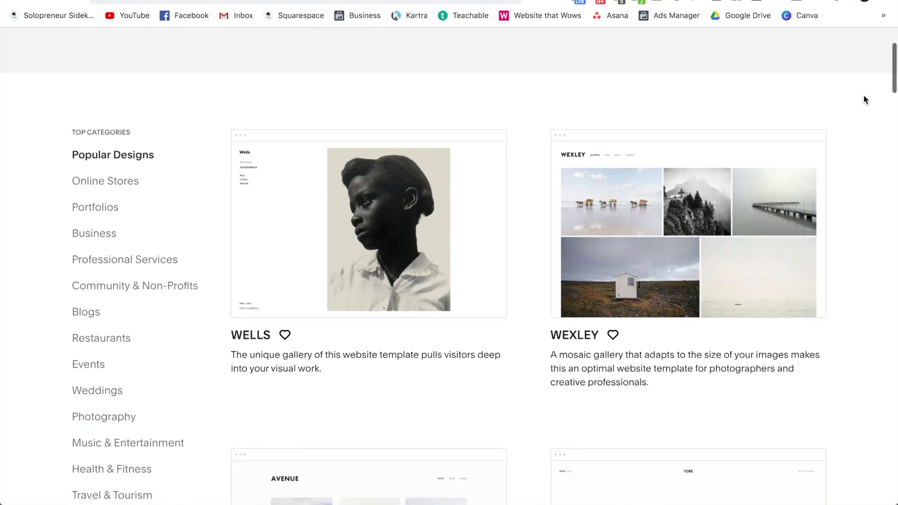
pyautogui.scroll(-2, 864, 99)
pyautogui.scroll(-4, 865, 99)
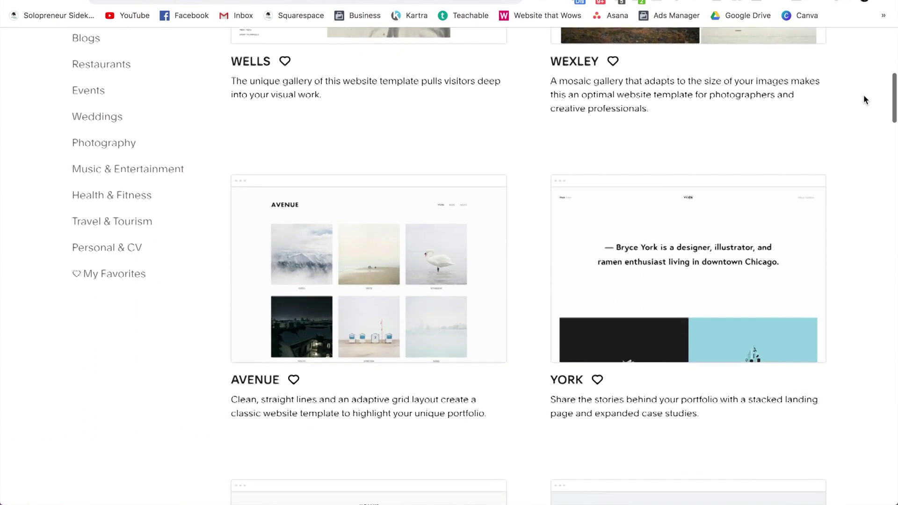
pyautogui.scroll(-2, 864, 100)
pyautogui.scroll(-3, 864, 99)
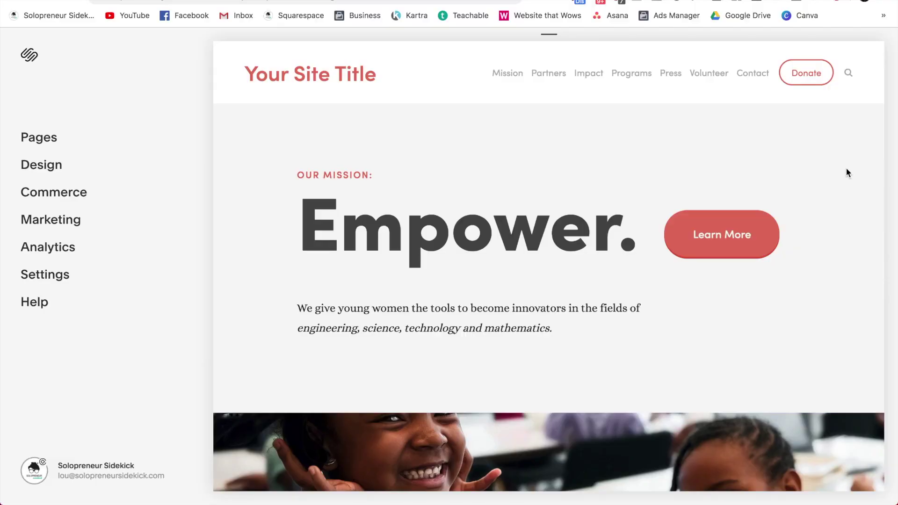
# Swap the banner's smiling-girls photo for the laptop-on-pink-desk image from Desktop and save.
pyautogui.scroll(-5, 846, 168)
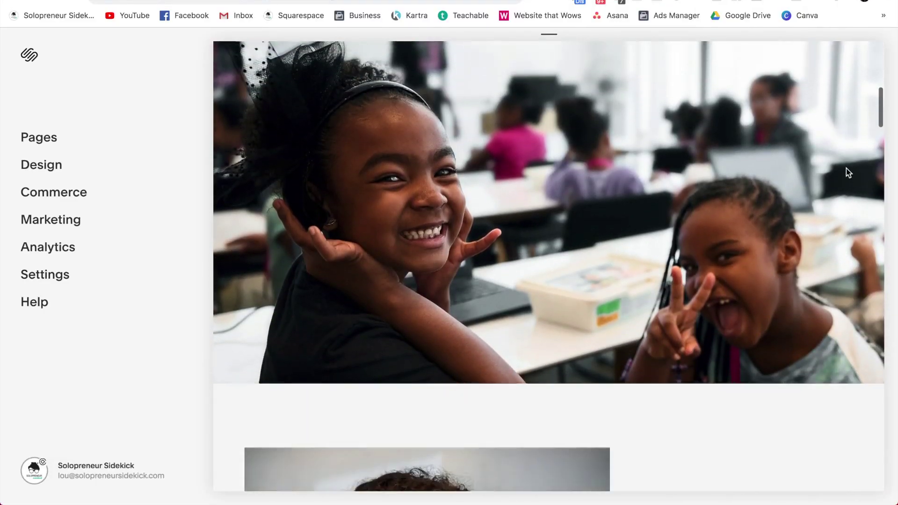
pyautogui.scroll(-10, 846, 169)
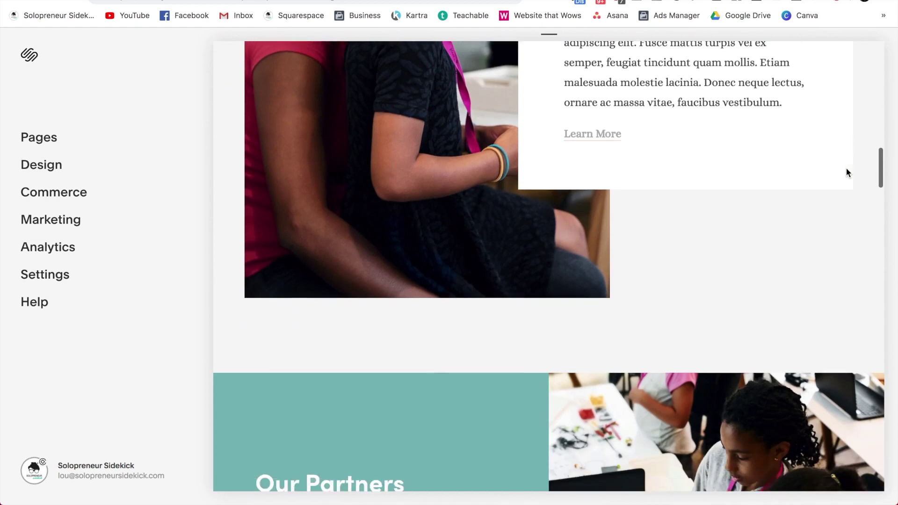
pyautogui.scroll(-5, 846, 168)
pyautogui.scroll(8, 846, 168)
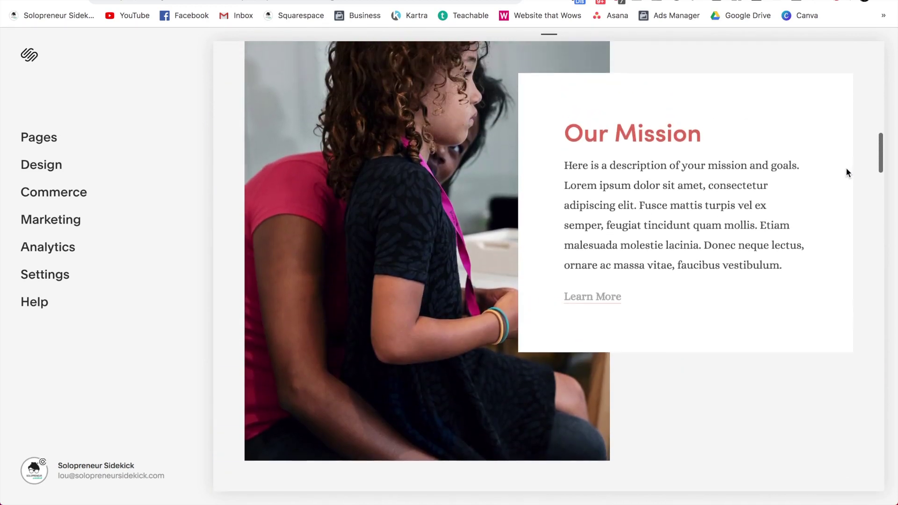
pyautogui.scroll(8, 845, 168)
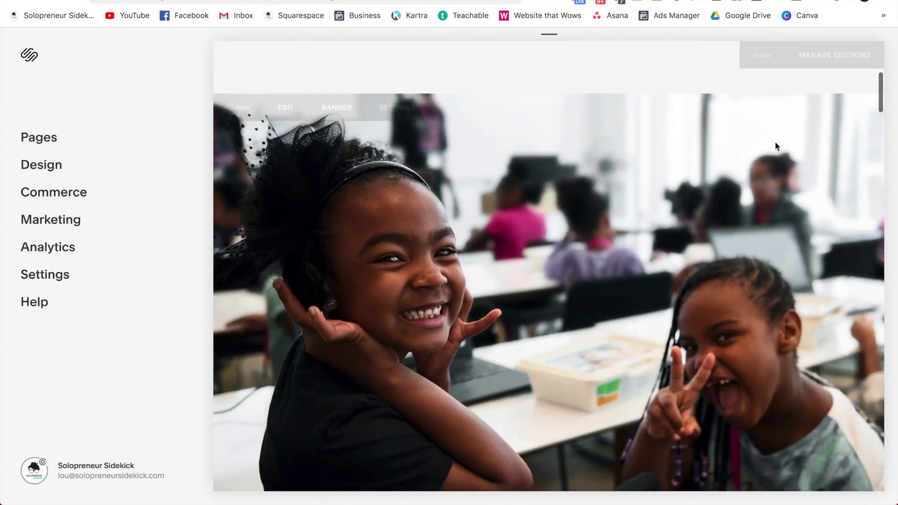
pyautogui.click(347, 113)
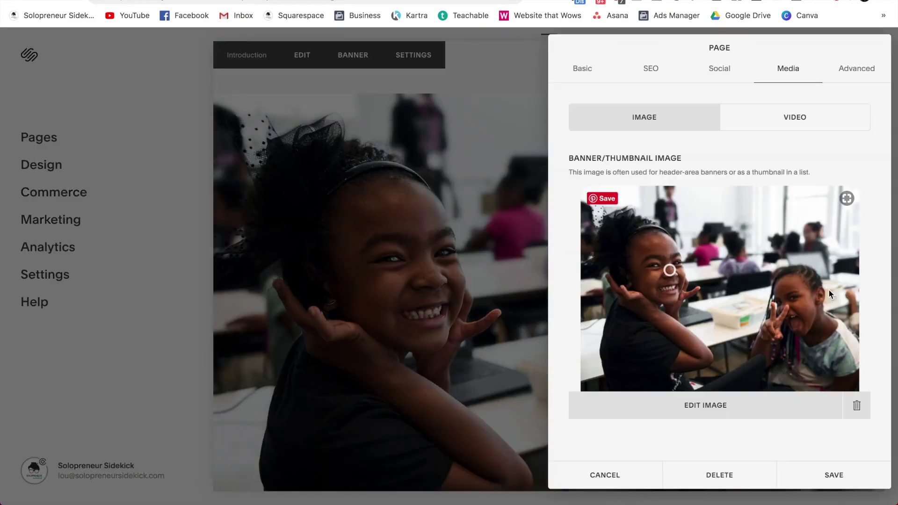
pyautogui.click(856, 405)
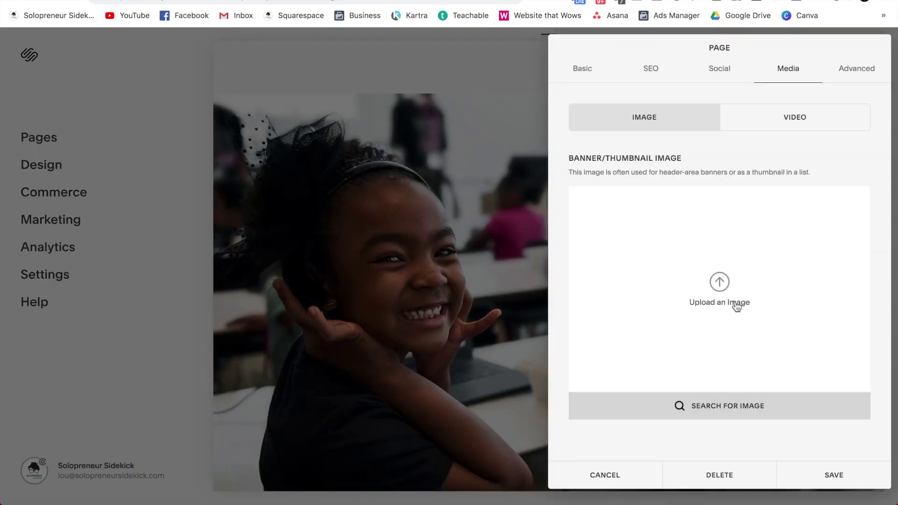
pyautogui.click(727, 287)
pyautogui.click(268, 135)
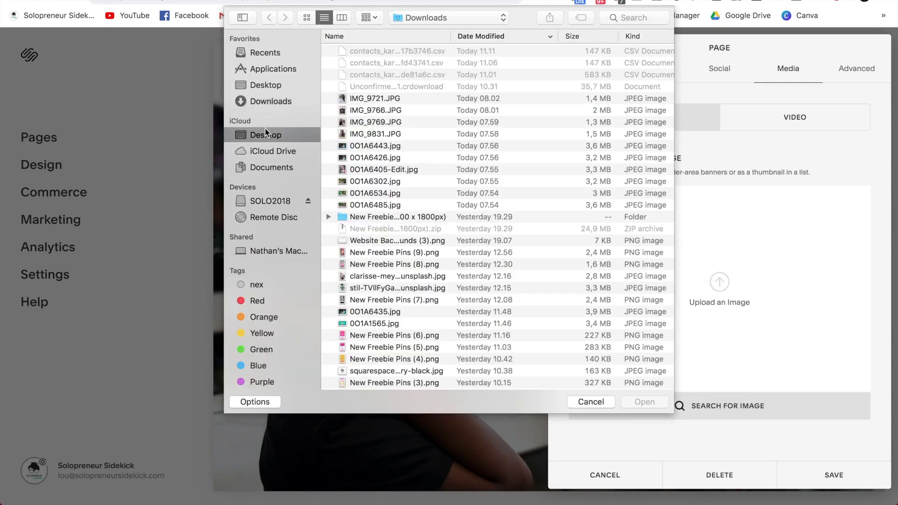
pyautogui.doubleClick(360, 86)
pyautogui.click(835, 475)
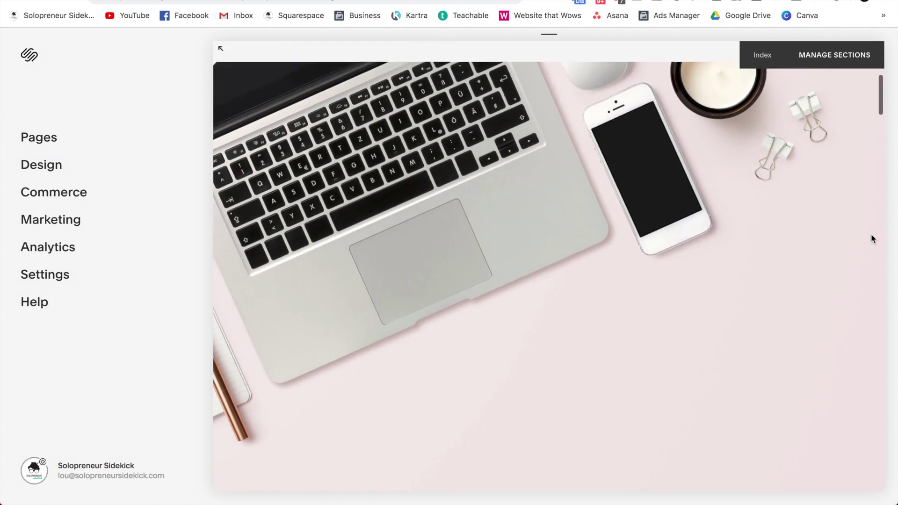
pyautogui.scroll(-10, 871, 234)
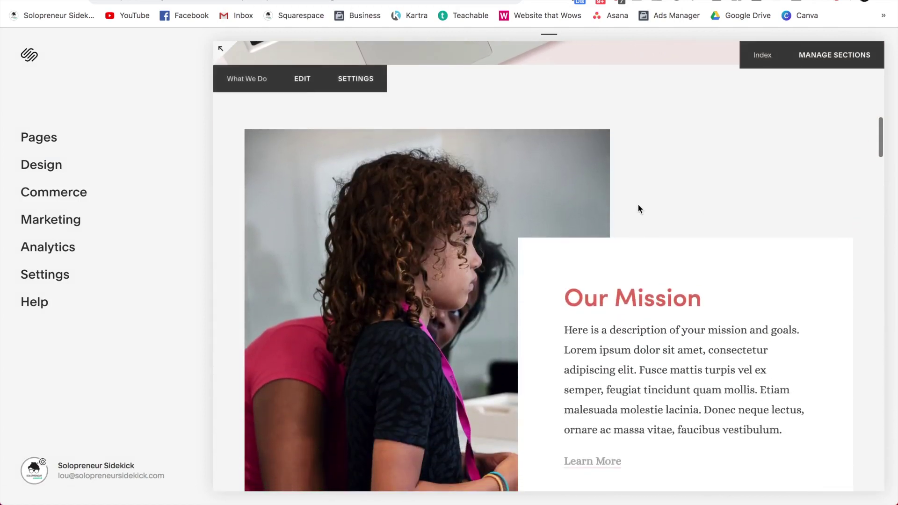
# Replace the What We Do section's photo with the laptop-and-flowers image.
pyautogui.click(302, 79)
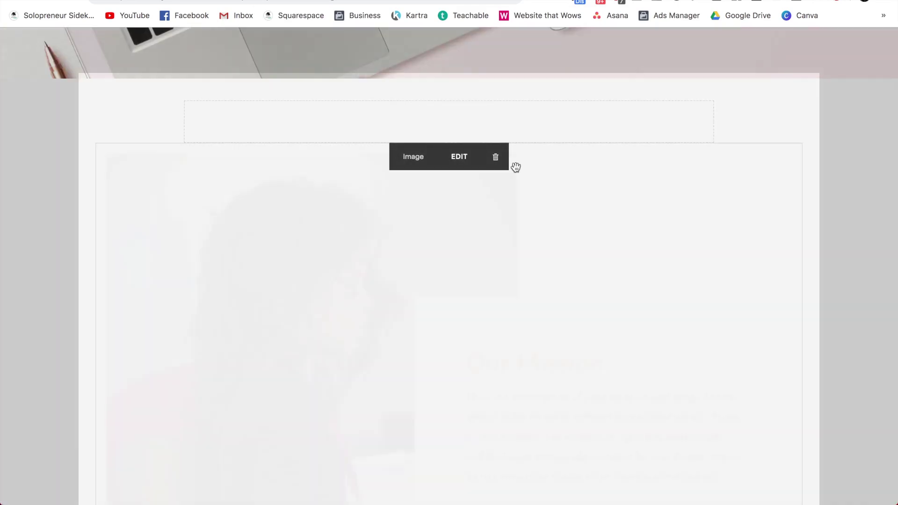
pyautogui.click(515, 167)
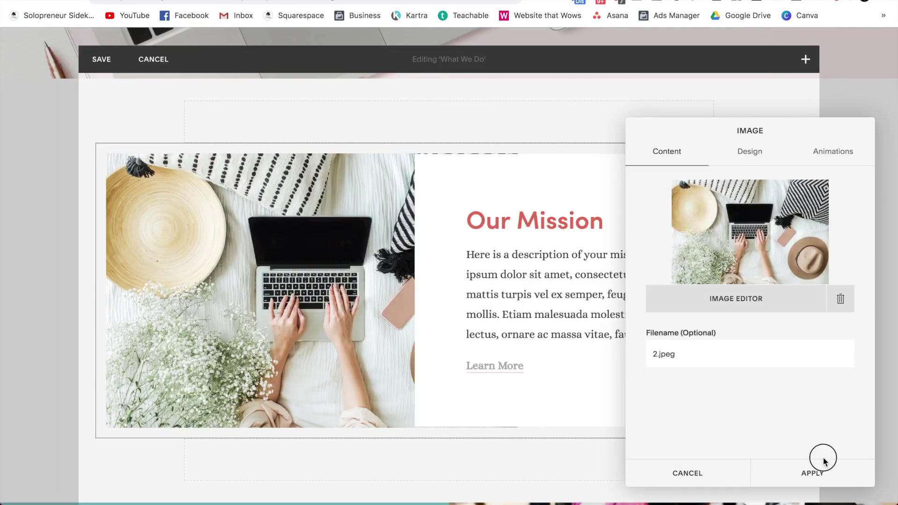
pyautogui.click(832, 478)
# Retitle the heading 'My Mission', set the paragraph to 'Explain my mission here!', and save.
pyautogui.doubleClick(481, 219)
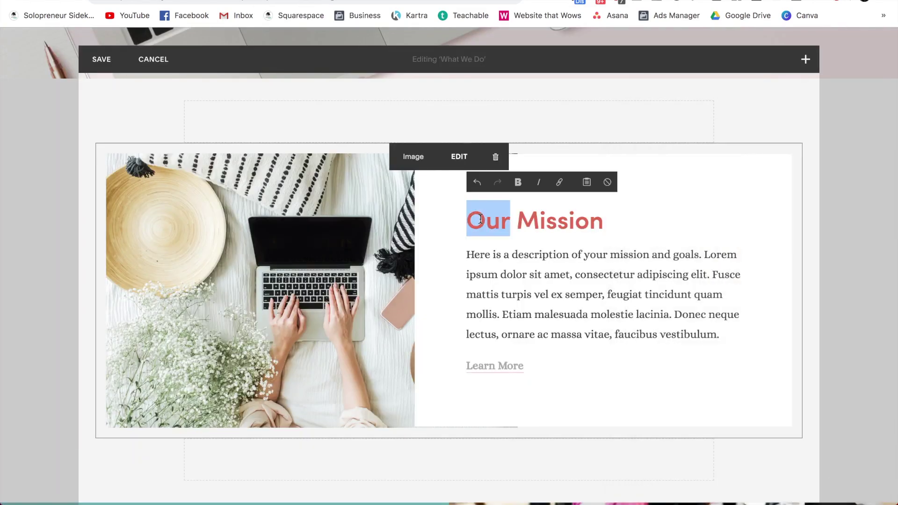
pyautogui.write('My')
pyautogui.tripleClick(559, 314)
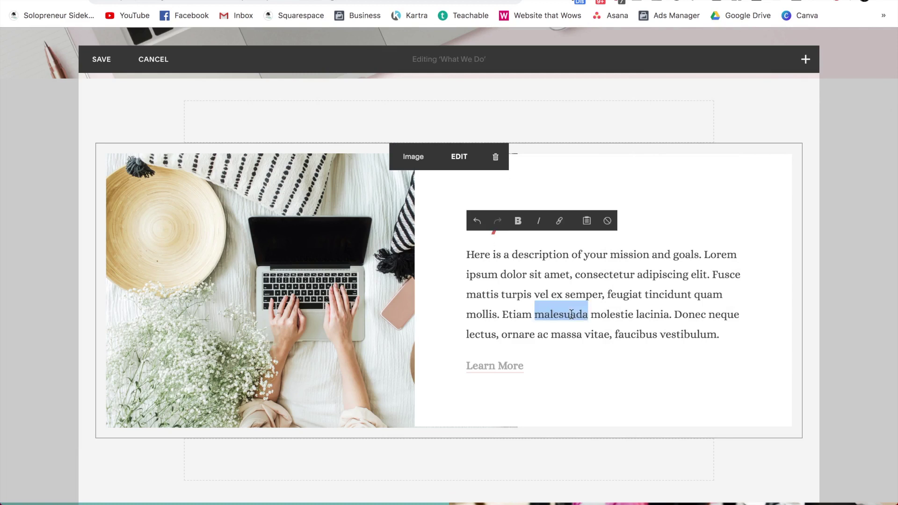
pyautogui.write('Explain my mission here!')
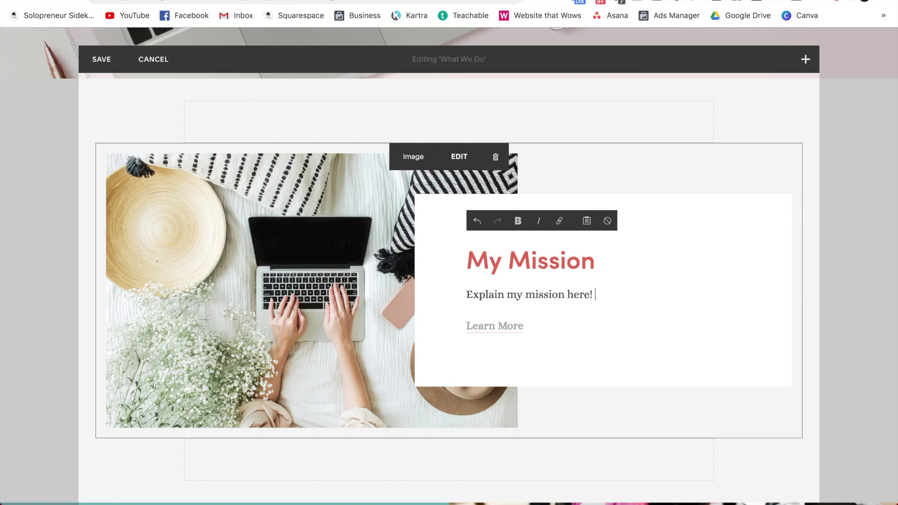
pyautogui.press('super+s')
pyautogui.click(224, 50)
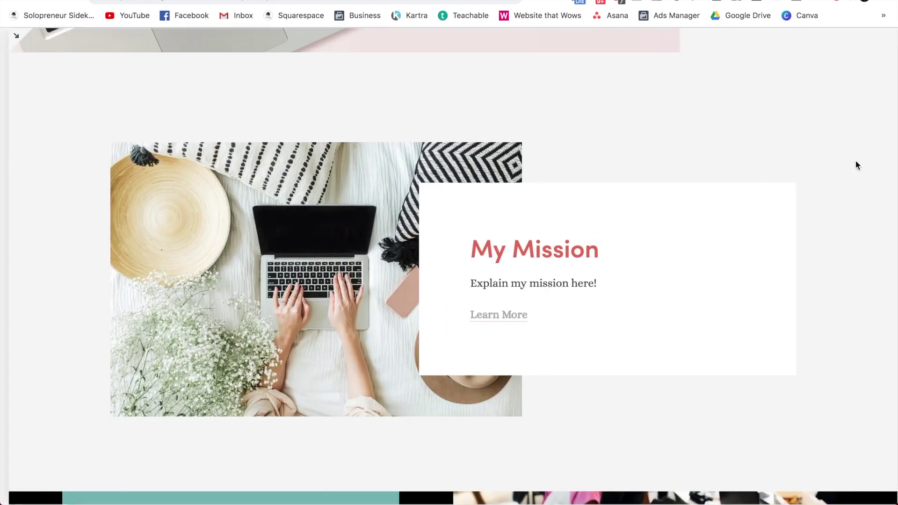
# Scroll through the full-screen site preview to review the home page hero.
pyautogui.scroll(10, 855, 161)
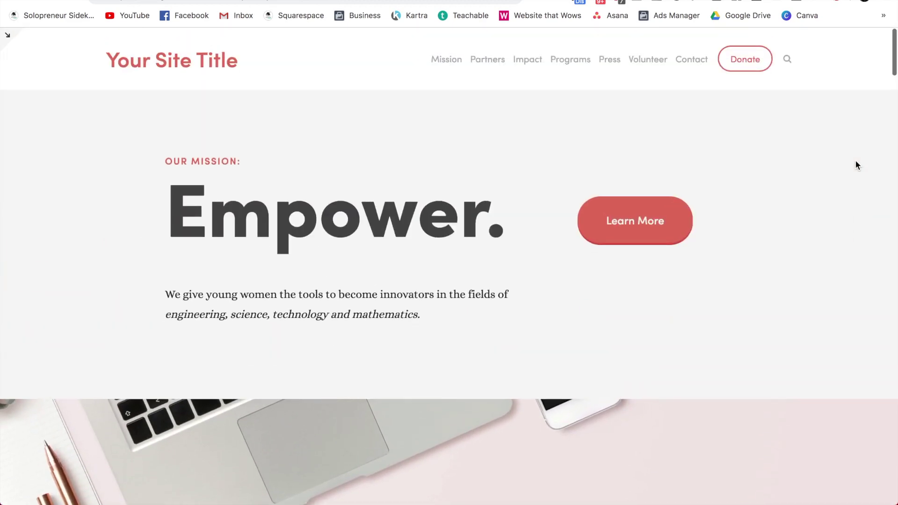
pyautogui.scroll(-10, 855, 161)
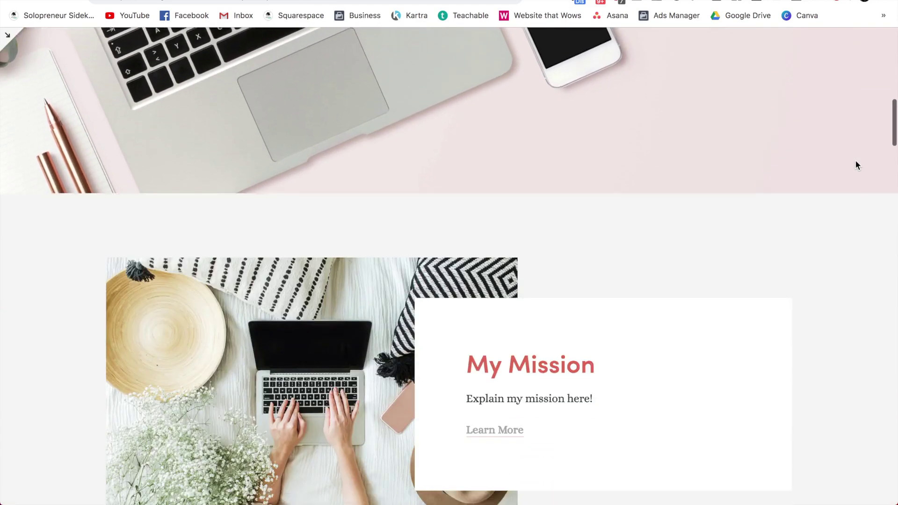
pyautogui.scroll(-4, 854, 161)
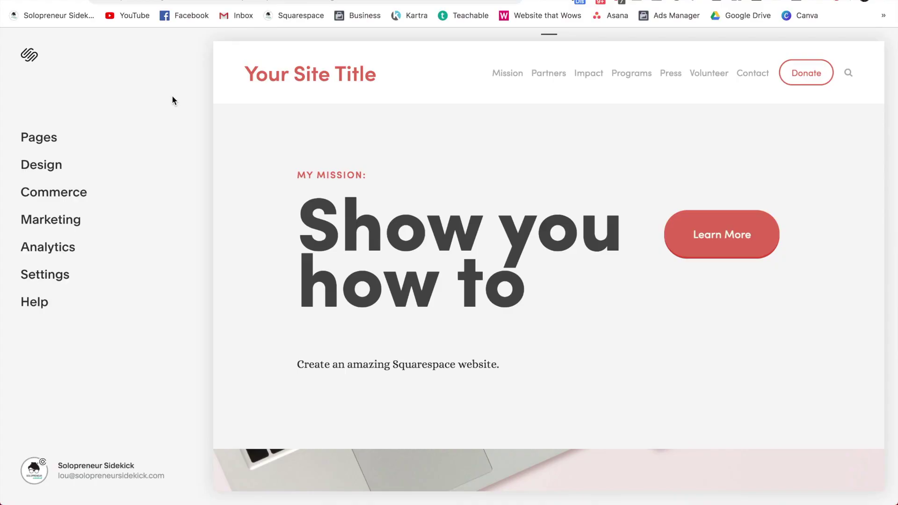
# Open Design > Site Styles, scroll to Header: Branding and Primary Navigation, and select the site title.
pyautogui.click(45, 168)
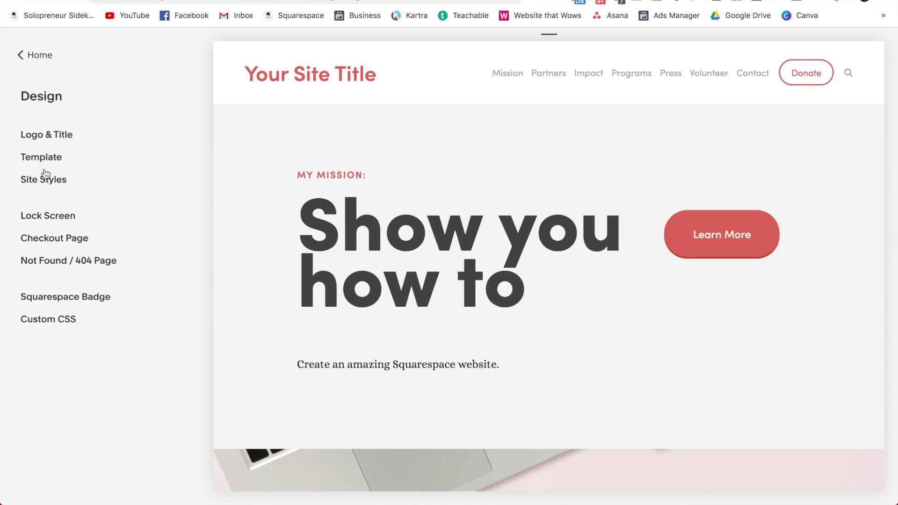
pyautogui.click(49, 185)
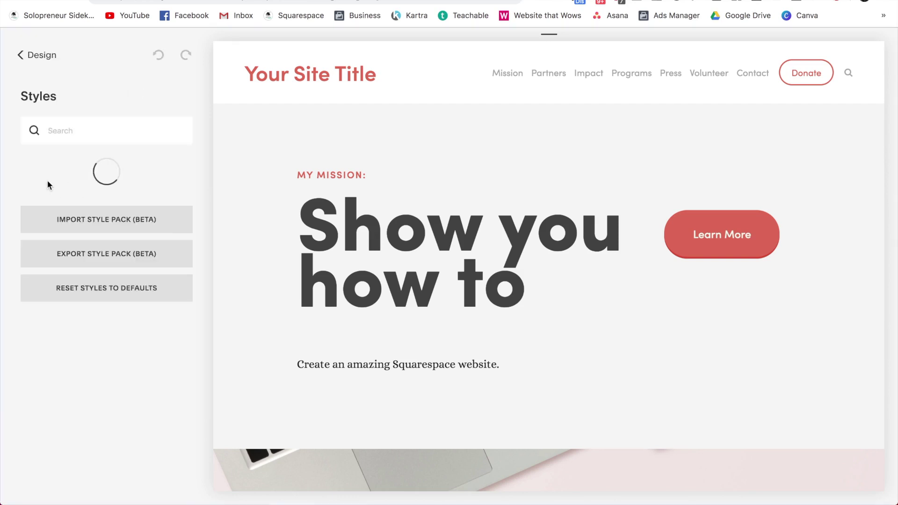
pyautogui.scroll(-5, 207, 166)
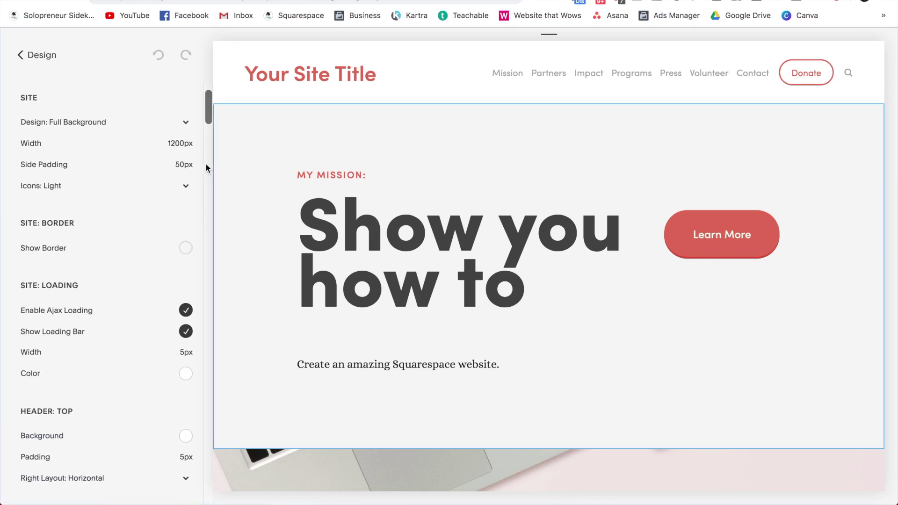
pyautogui.scroll(-6, 206, 165)
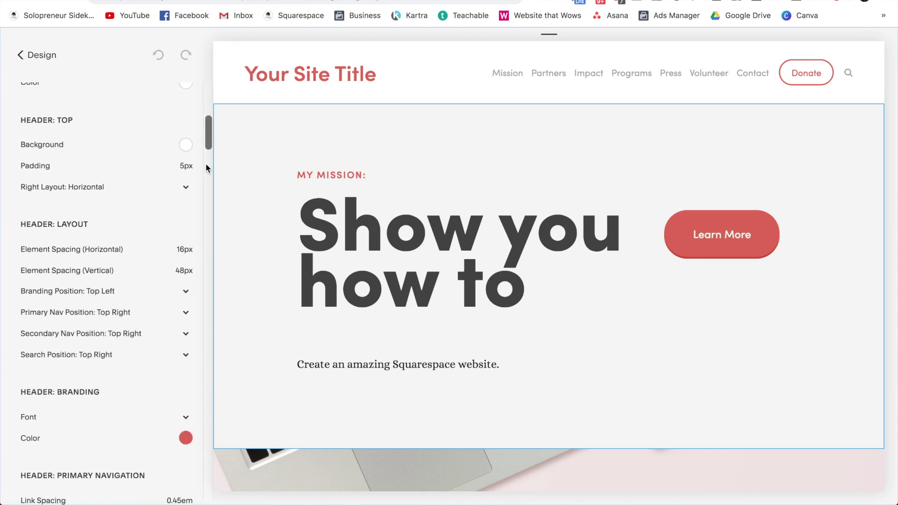
pyautogui.scroll(-2, 206, 164)
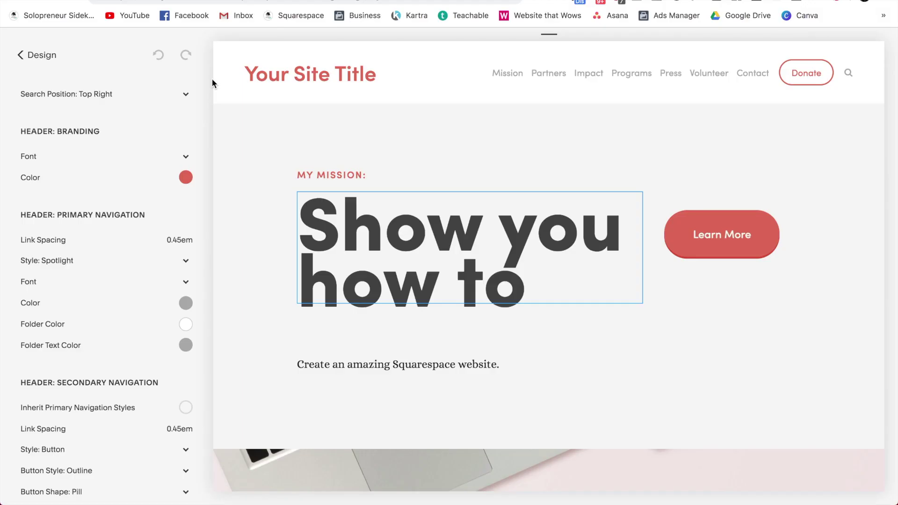
pyautogui.click(305, 87)
# Set the site title's branding colour to #e62776 and apply the same pink to Learn More.
pyautogui.click(185, 321)
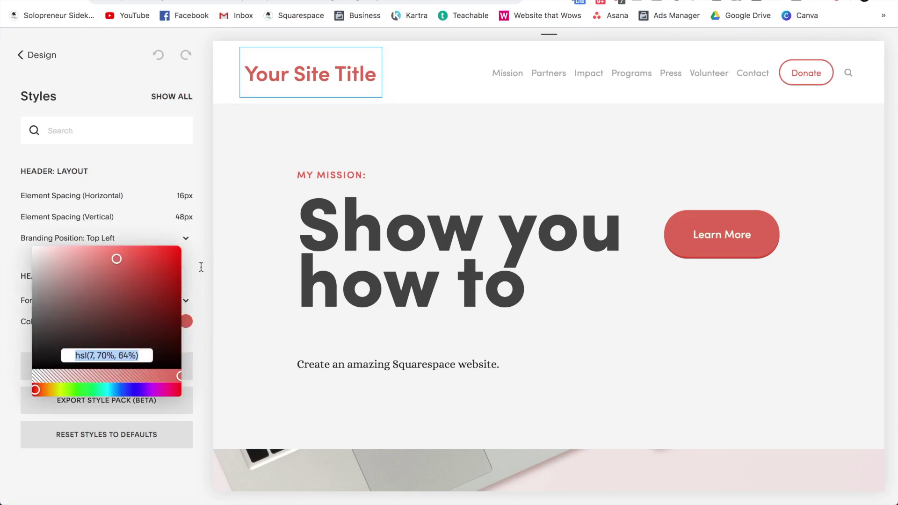
pyautogui.write('#e62776')
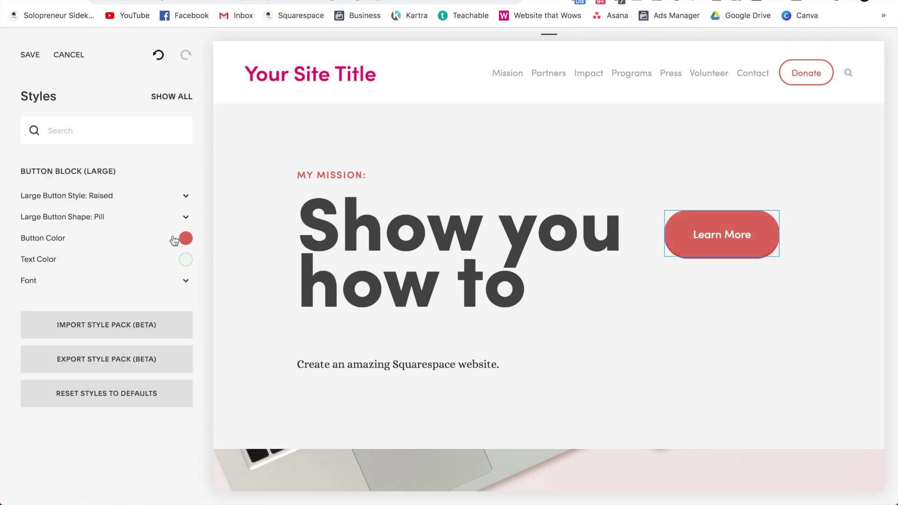
pyautogui.click(186, 238)
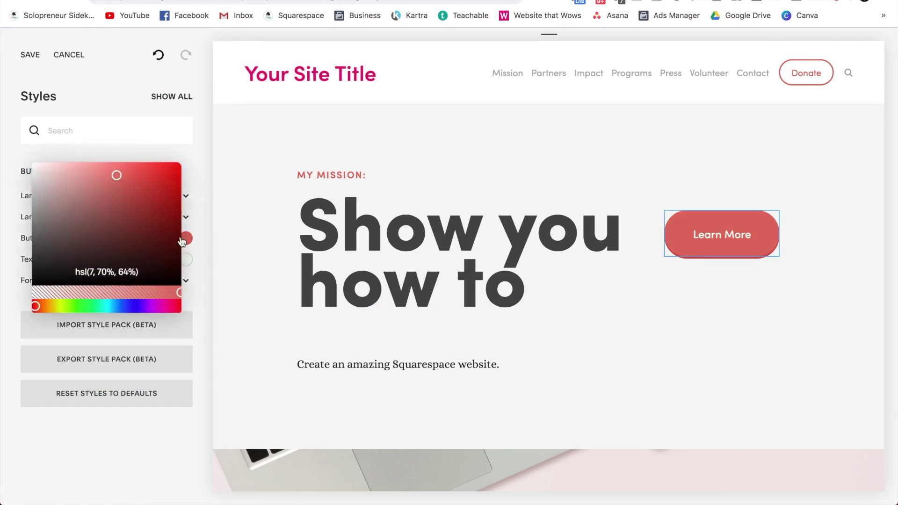
pyautogui.write('#e62776')
# Apply the same pink to the MY MISSION heading and the Donate button.
pyautogui.click(327, 175)
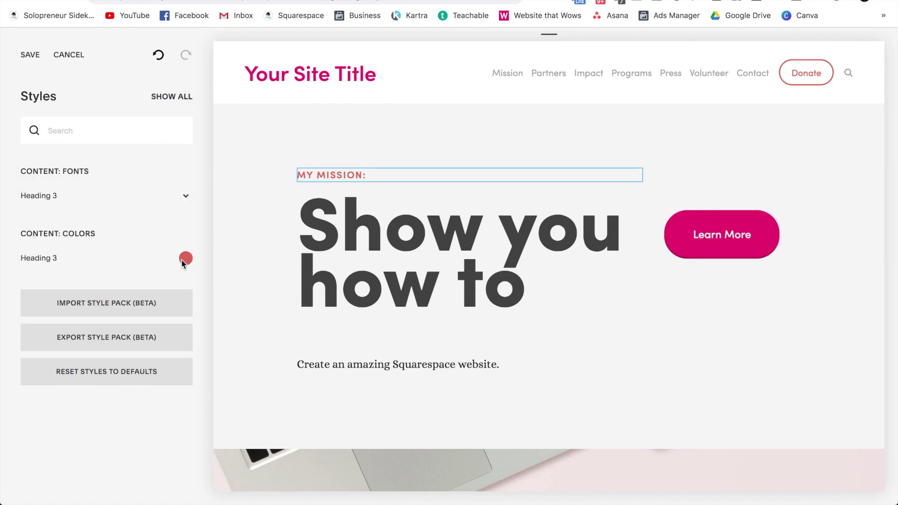
pyautogui.click(186, 257)
pyautogui.write('#e62776')
pyautogui.click(815, 77)
pyautogui.click(186, 357)
pyautogui.write('#eb1778')
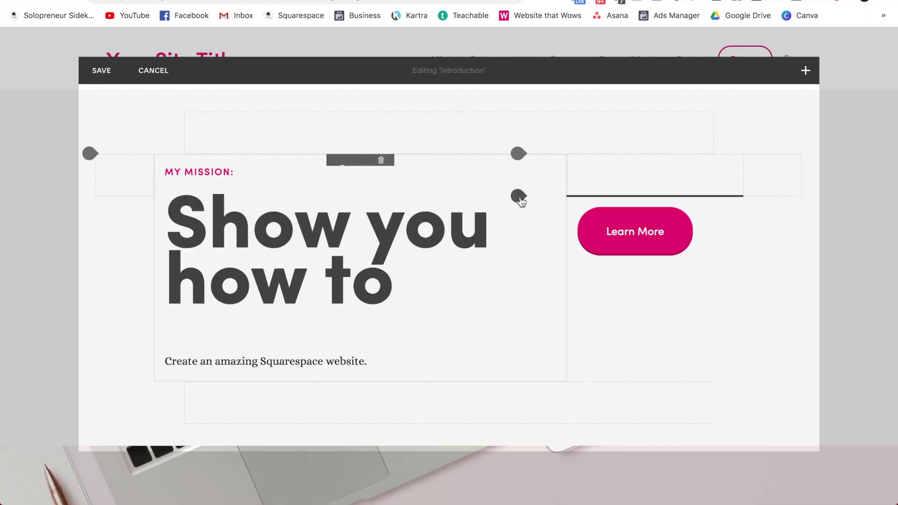
# Insert an Image block beside the MY MISSION text in the introduction section.
pyautogui.click(518, 197)
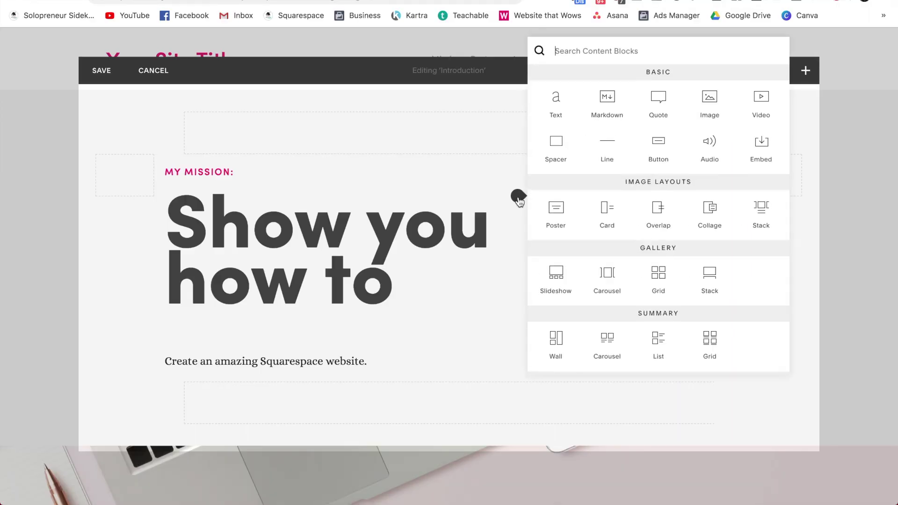
pyautogui.click(710, 115)
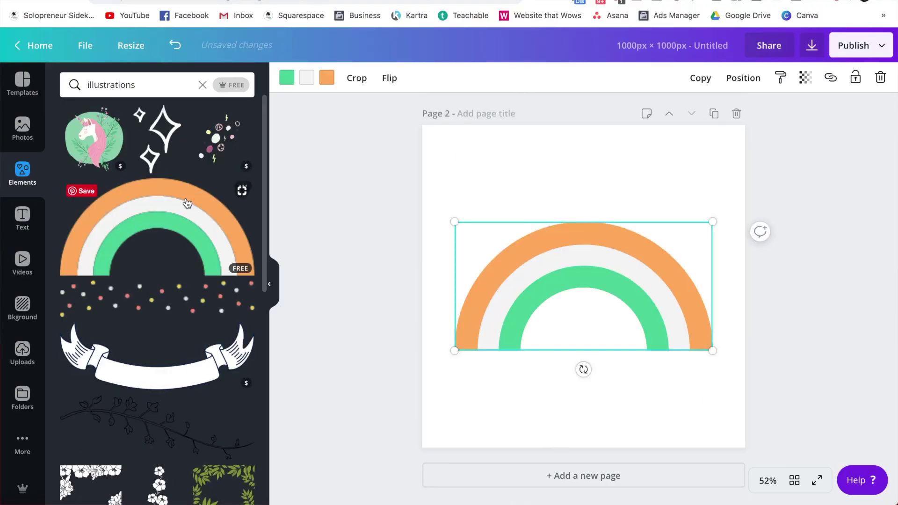
# Add the yellow scribble doodle to the third page of the Canva design.
pyautogui.click(391, 269)
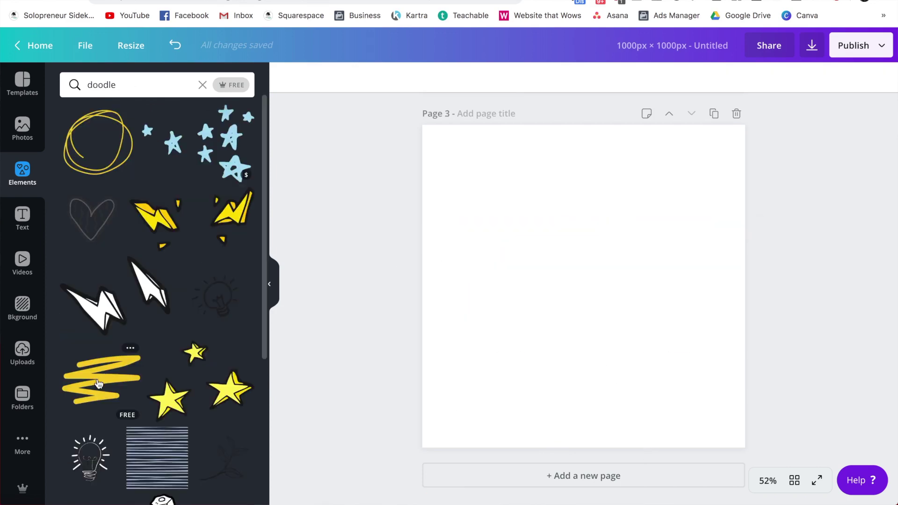
pyautogui.click(99, 382)
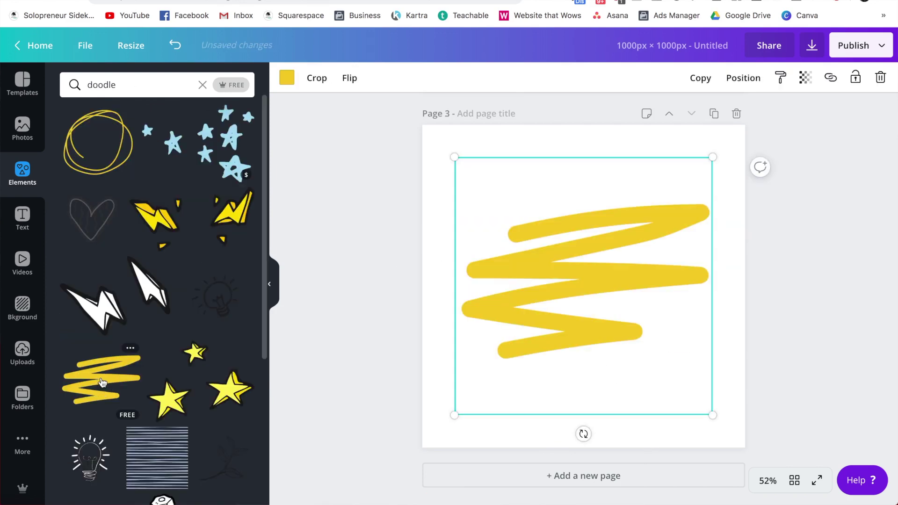
pyautogui.click(415, 273)
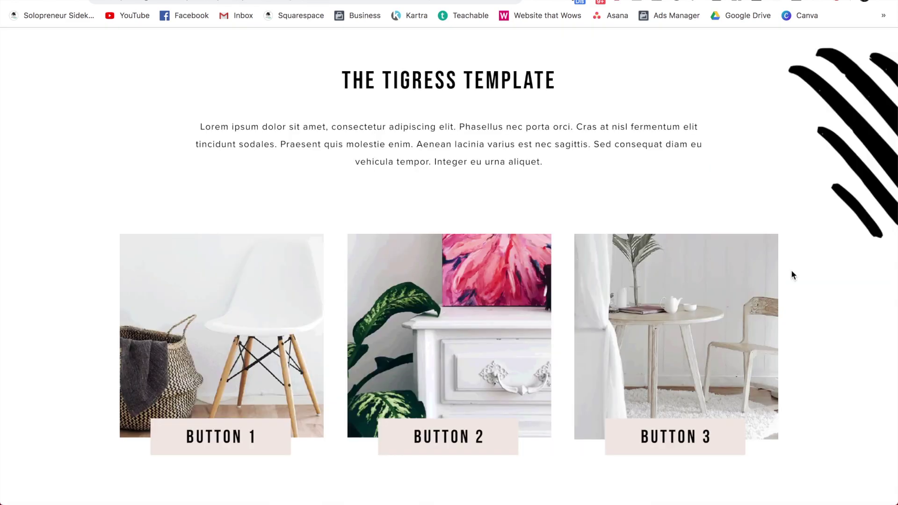
# Scroll the Tigress template page past the three button images to About Me.
pyautogui.scroll(-5, 811, 287)
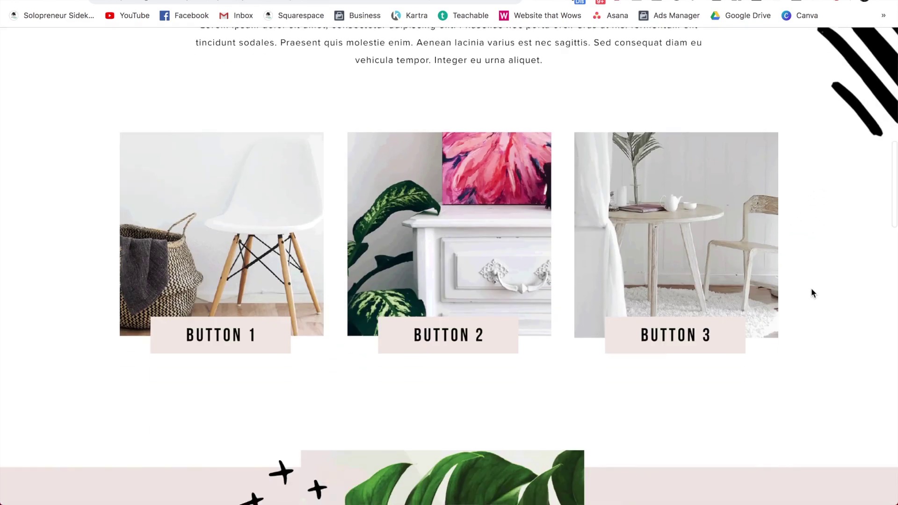
pyautogui.scroll(-6, 812, 290)
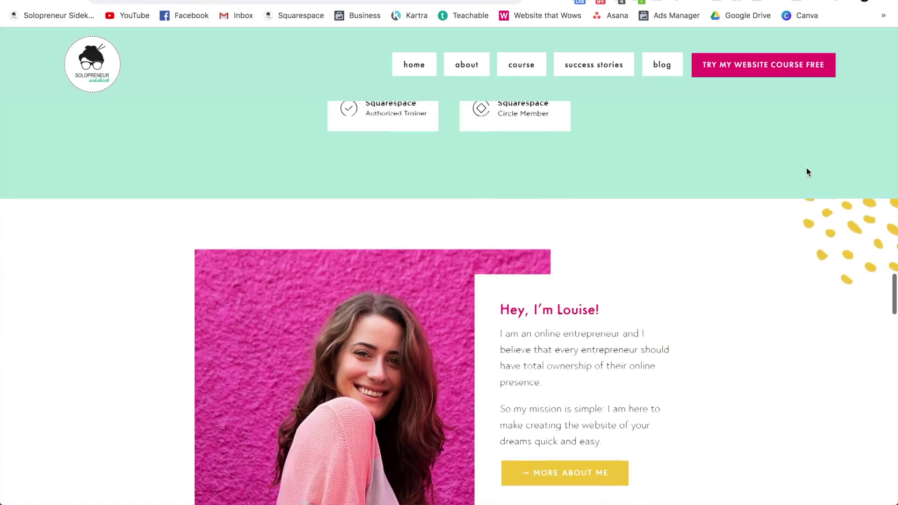
pyautogui.scroll(-3, 806, 167)
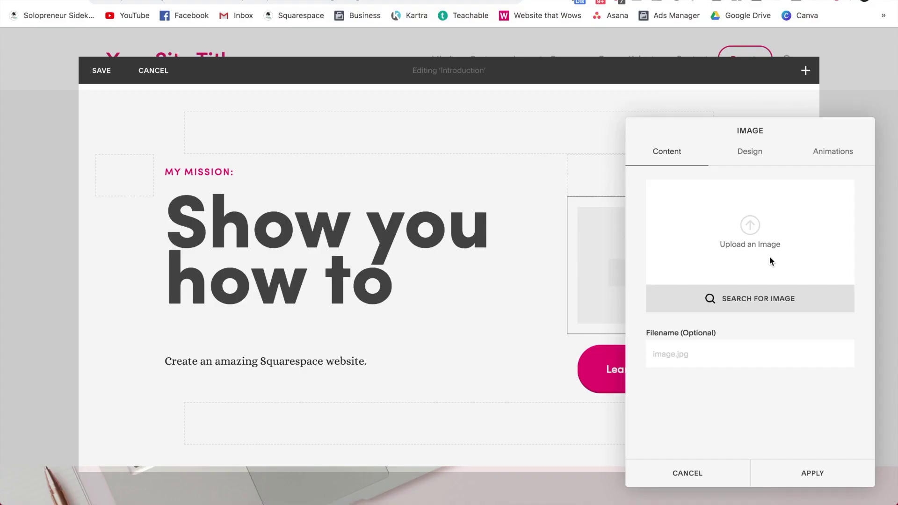
# Show the image block's Design layouts such as Inline, Poster and Card.
pyautogui.click(751, 155)
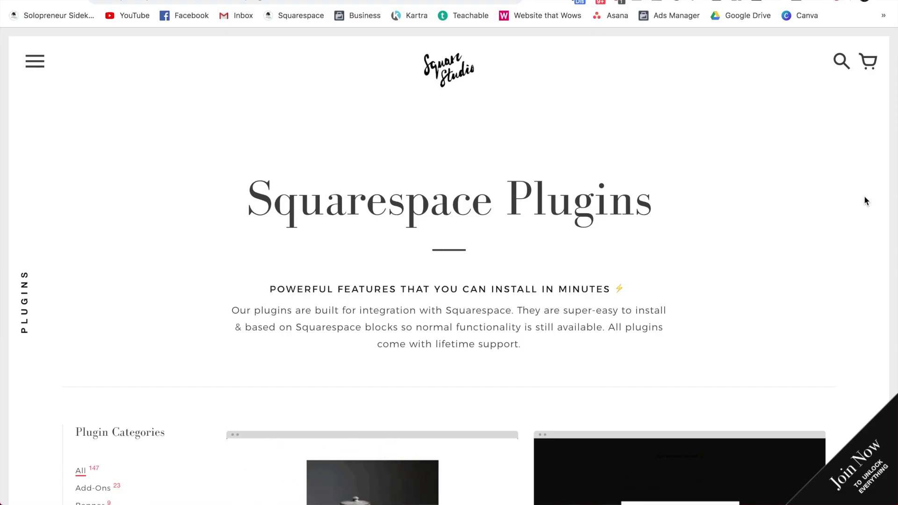
pyautogui.scroll(-5, 864, 196)
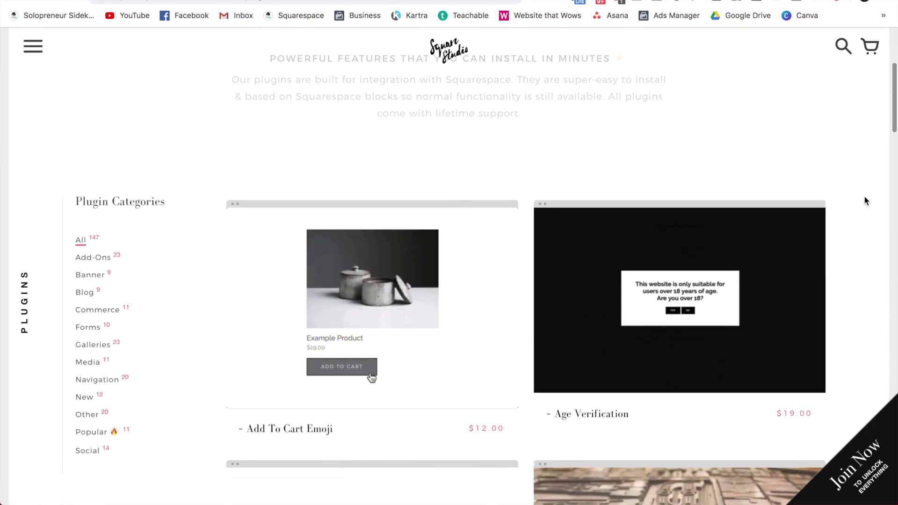
pyautogui.scroll(-4, 864, 200)
pyautogui.scroll(-3, 864, 198)
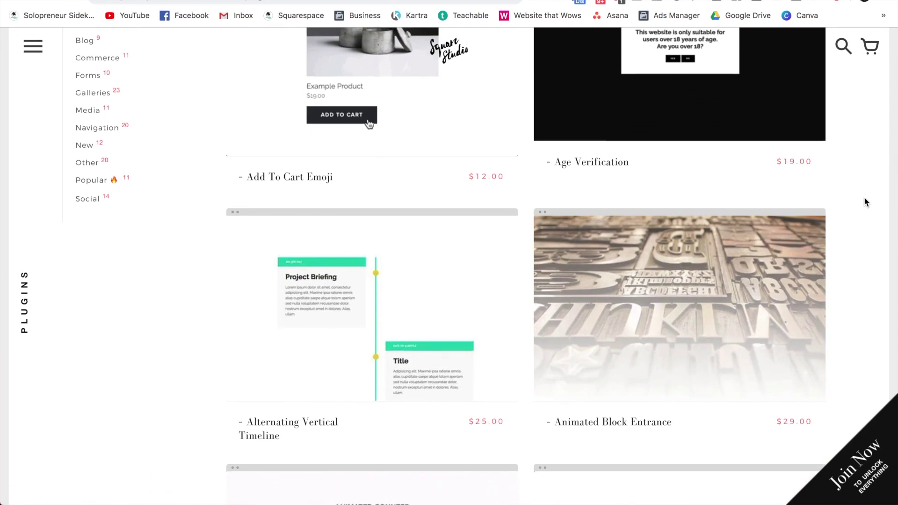
pyautogui.scroll(-4, 865, 202)
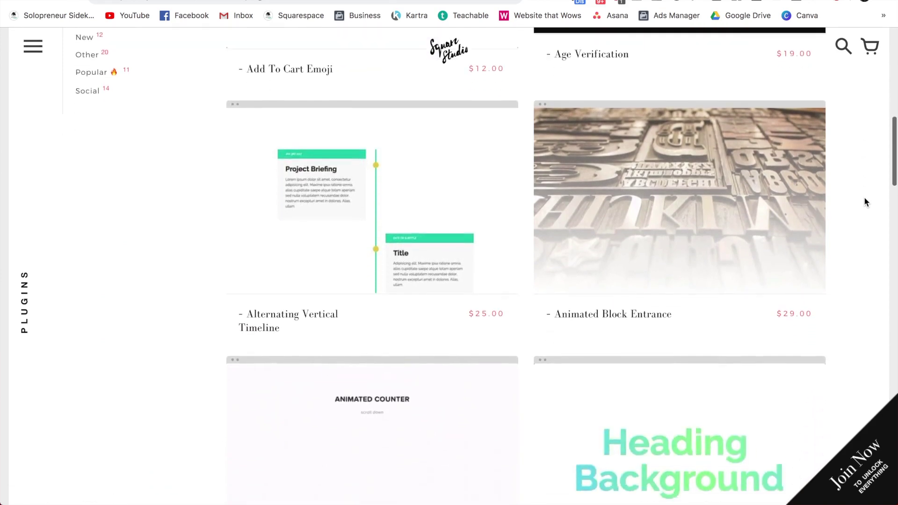
pyautogui.scroll(-4, 864, 199)
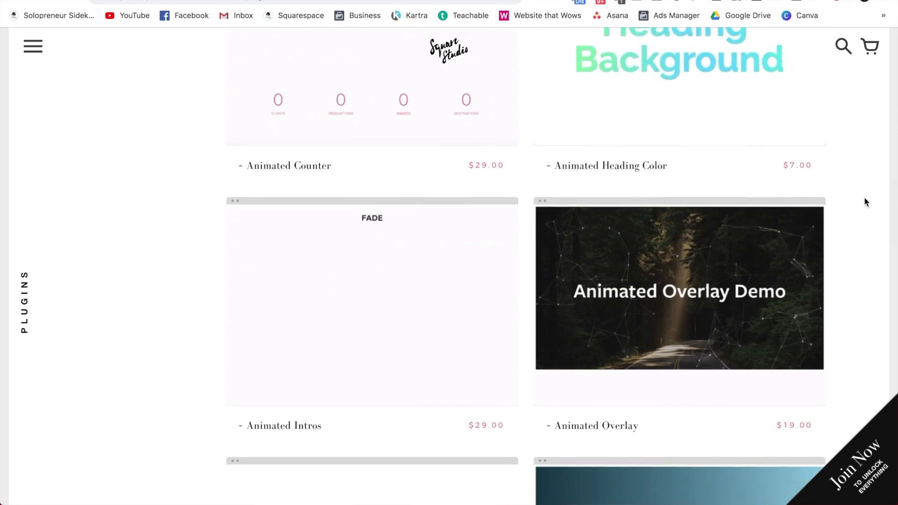
pyautogui.scroll(-3, 864, 199)
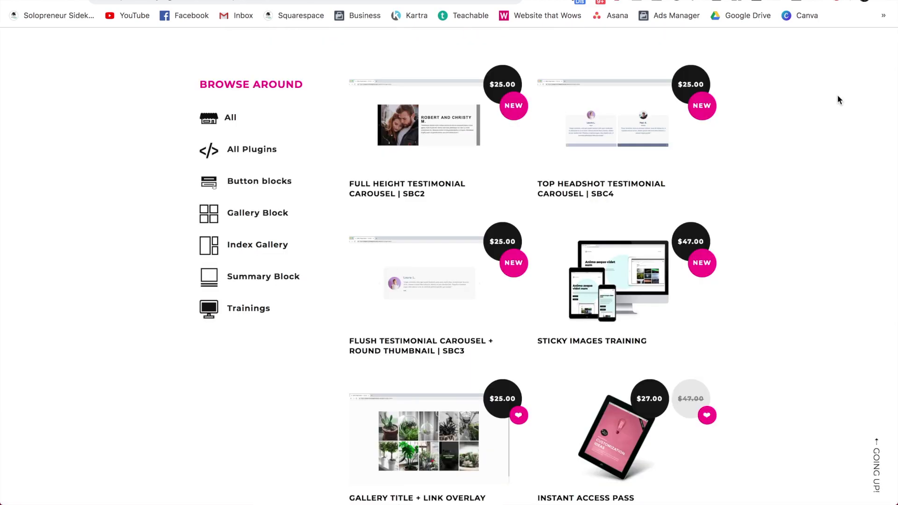
pyautogui.scroll(-5, 837, 99)
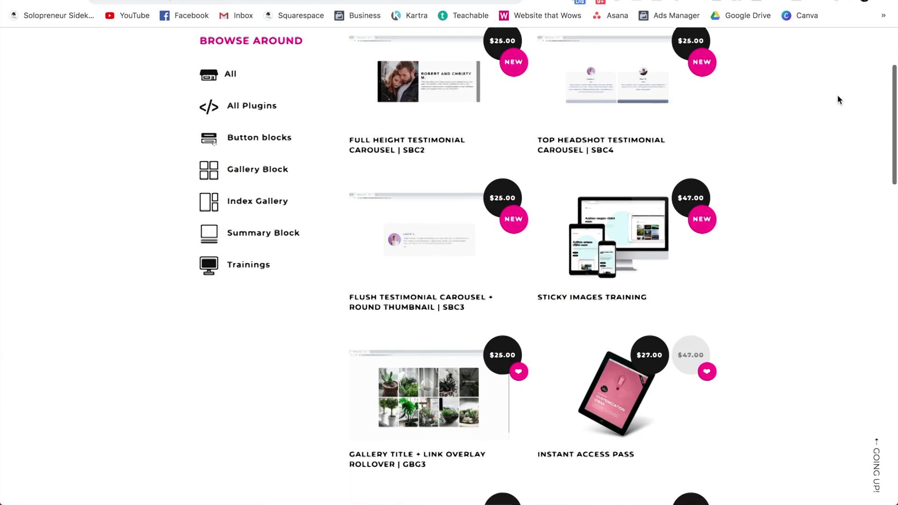